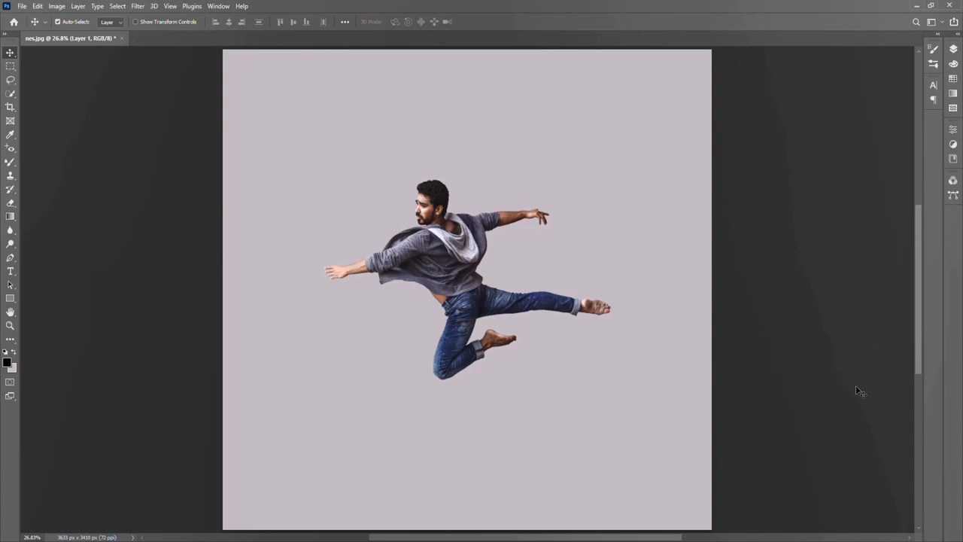
Move the man slightly upward and copy a very narrow vertical strip of his bent leg's jeans to a new layer.
{"action": "left_click", "coordinate": [953, 49]}
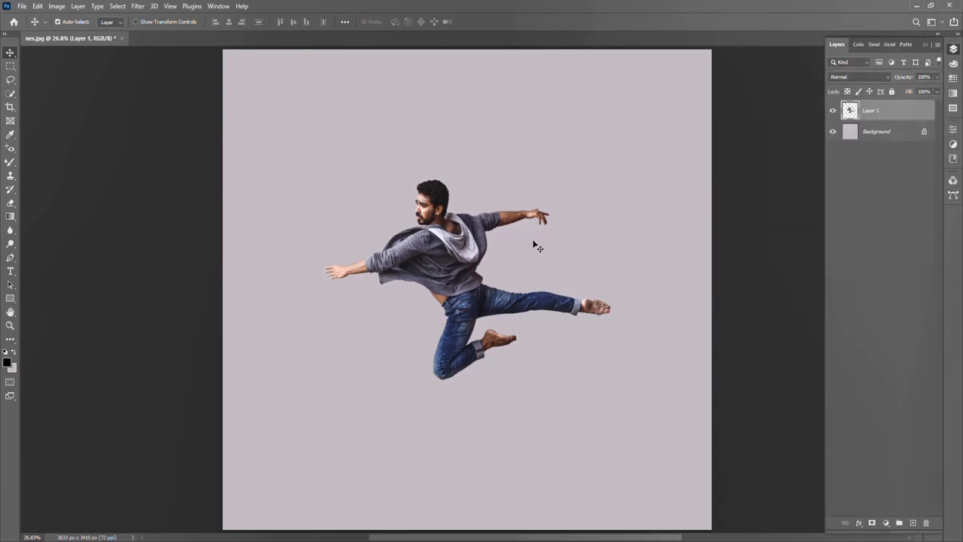
{"action": "mouse_move", "coordinate": [471, 252]}
{"action": "left_mouse_down"}
{"action": "mouse_move", "coordinate": [489, 243]}
{"action": "mouse_move", "coordinate": [464, 265]}
{"action": "mouse_move", "coordinate": [455, 254]}
{"action": "left_mouse_up"}
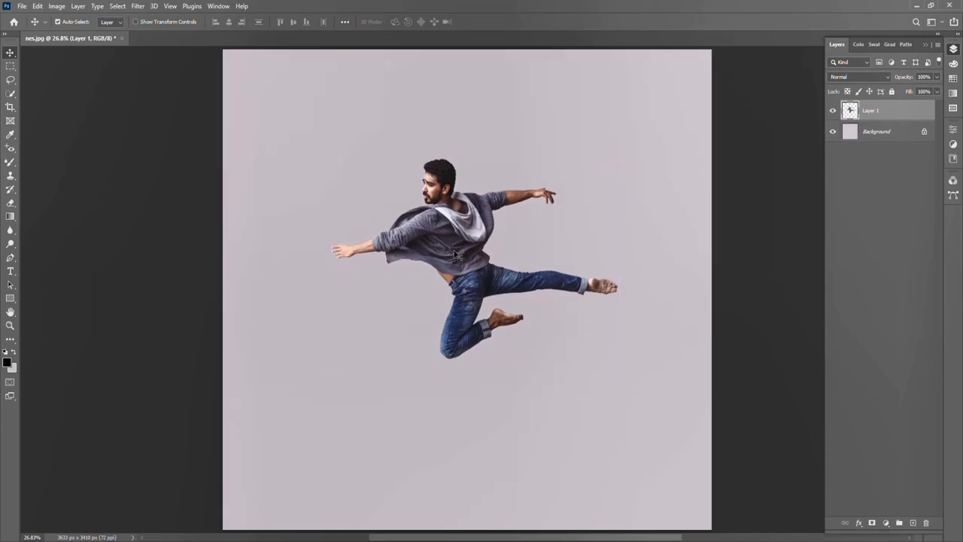
{"action": "left_click", "coordinate": [10, 66]}
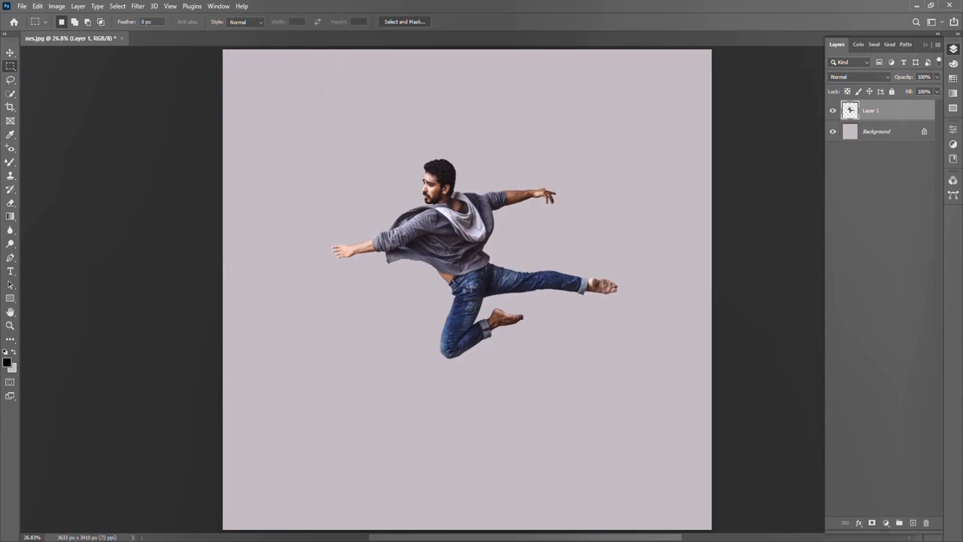
{"action": "left_click_drag", "start_coordinate": [458, 296], "coordinate": [463, 353]}
{"action": "key", "text": "ctrl+j"}
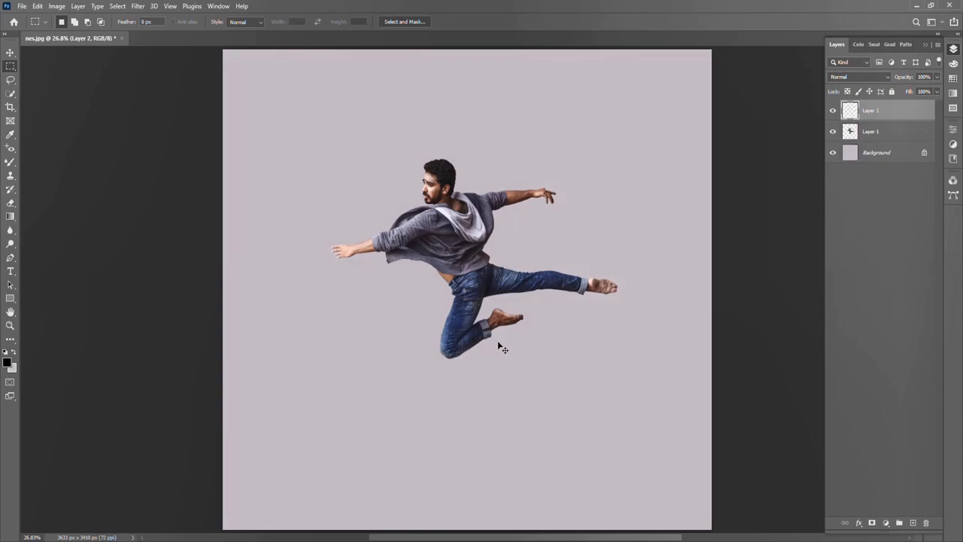
Stretch the copied jeans strip horizontally in both directions so it spans the full canvas width.
{"action": "key", "text": "ctrl+t"}
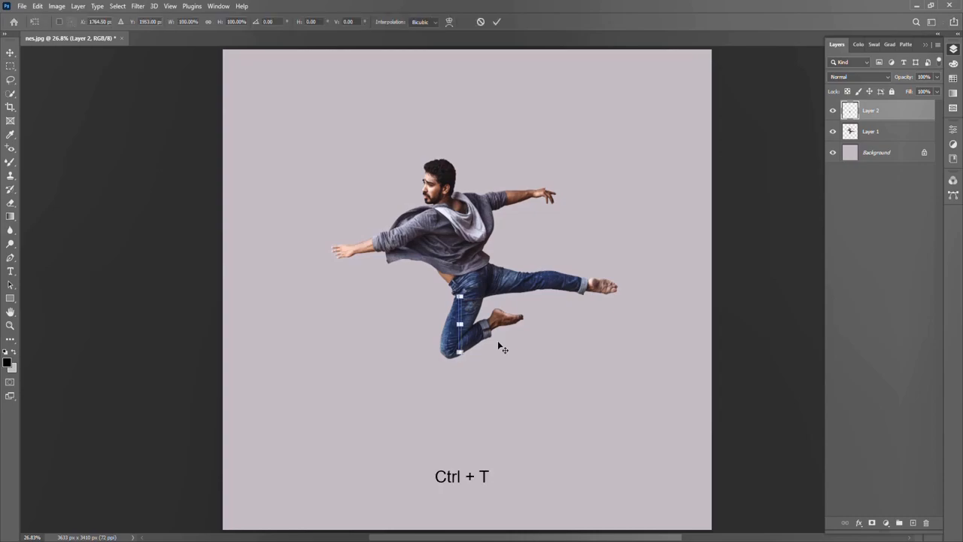
{"action": "left_click_drag", "start_coordinate": [462, 325], "coordinate": [715, 340]}
{"action": "left_click_drag", "start_coordinate": [458, 325], "coordinate": [218, 338]}
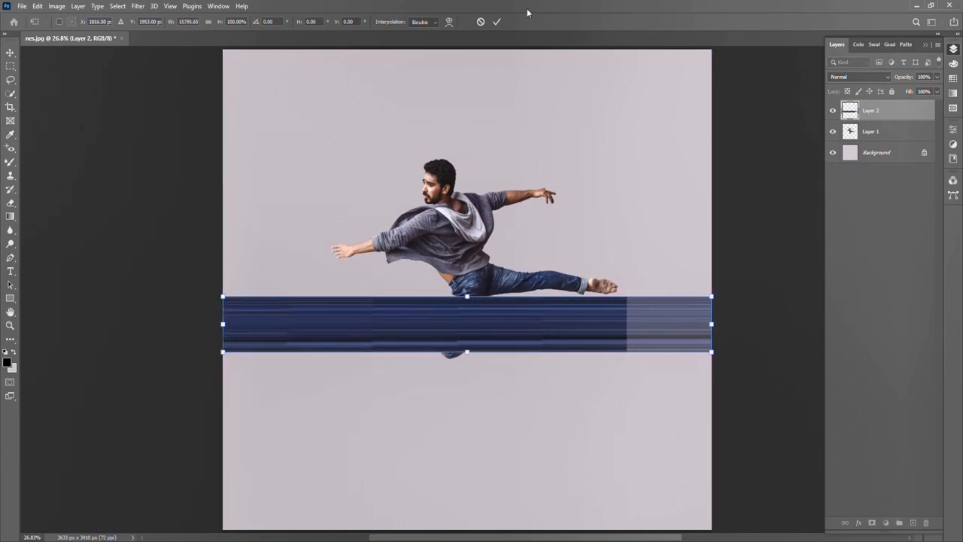
{"action": "left_click", "coordinate": [496, 21]}
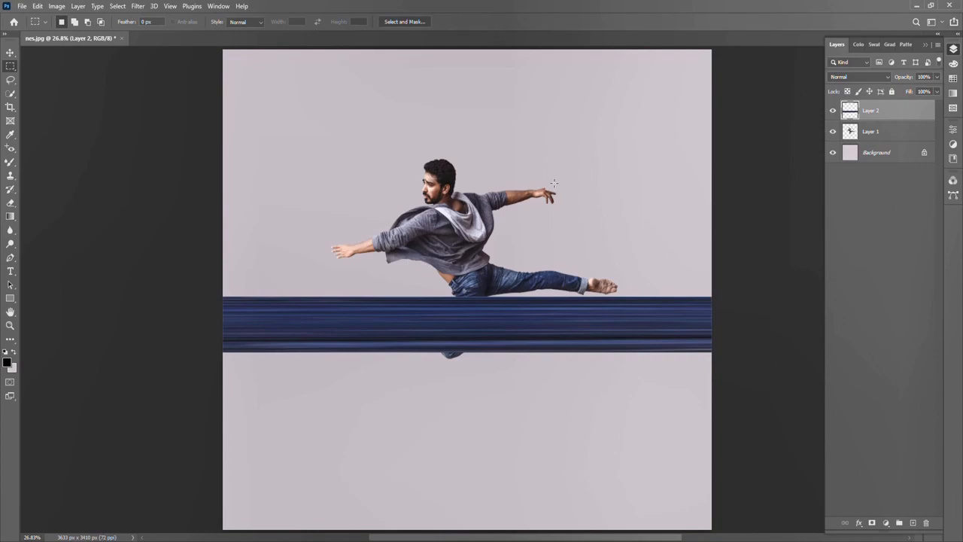
Copy a very narrow vertical strip running from the man's face down through his hoodie to a new layer.
{"action": "left_click", "coordinate": [903, 134]}
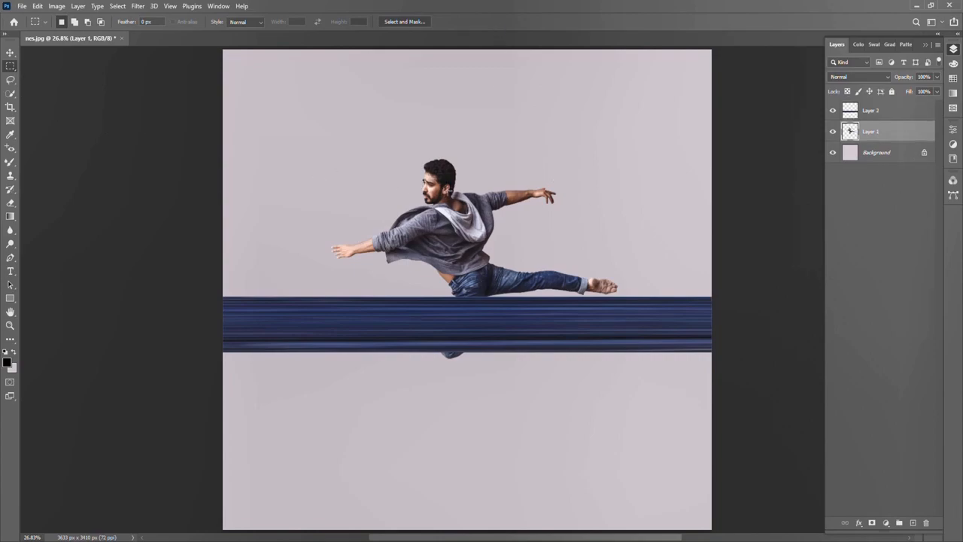
{"action": "left_click_drag", "start_coordinate": [436, 172], "coordinate": [438, 239]}
{"action": "key", "text": "ctrl+j"}
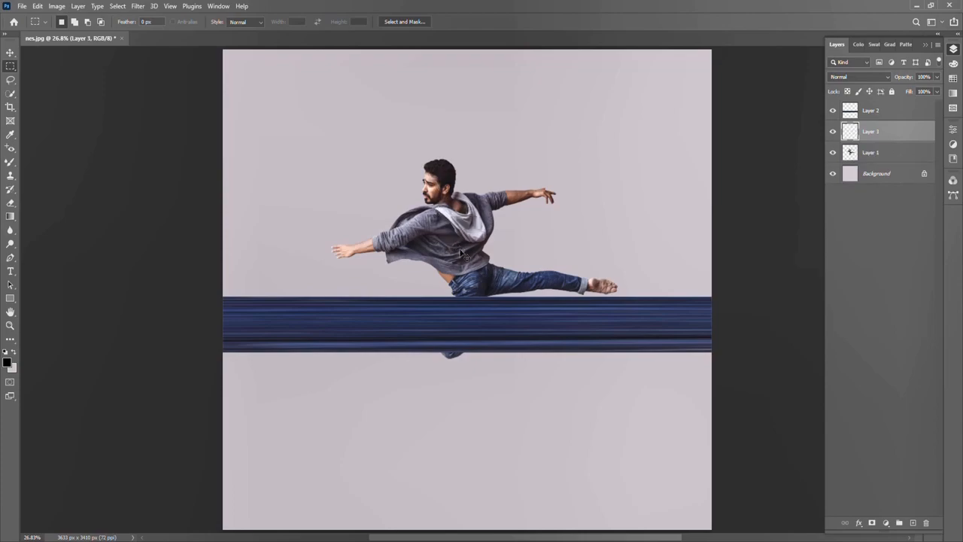
Stretch the face-and-hoodie strip horizontally in both directions to the full canvas width.
{"action": "key", "text": "ctrl+t"}
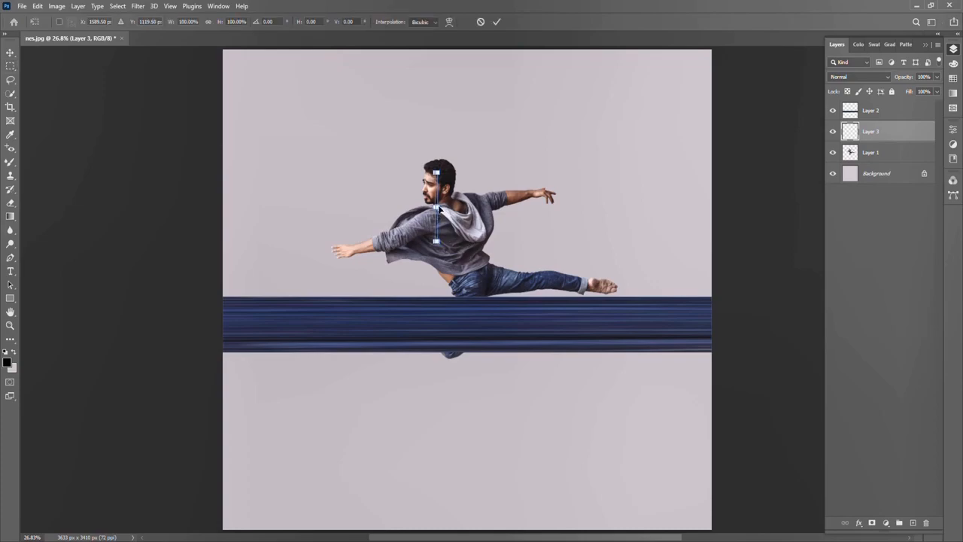
{"action": "left_click_drag", "start_coordinate": [438, 207], "coordinate": [711, 217]}
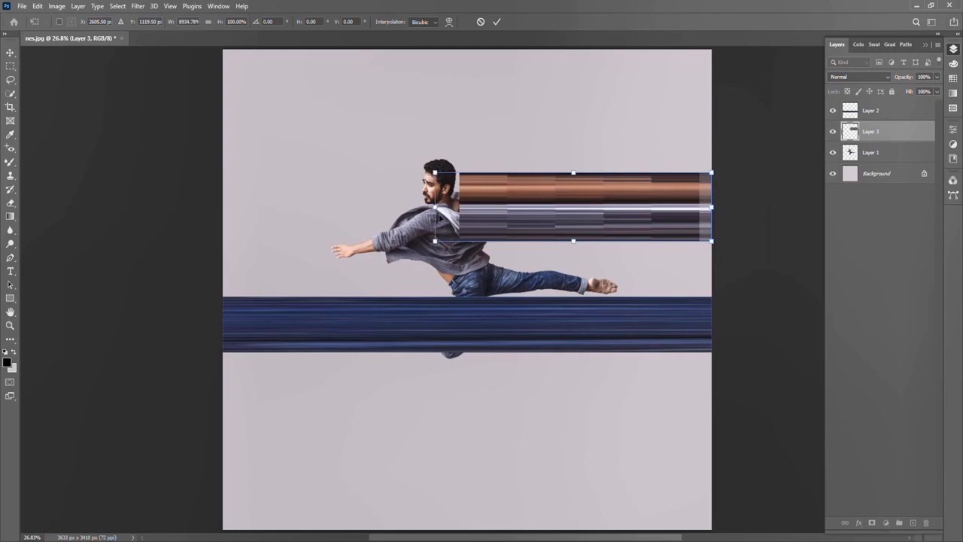
{"action": "left_click_drag", "start_coordinate": [434, 208], "coordinate": [223, 226]}
{"action": "left_click", "coordinate": [496, 21]}
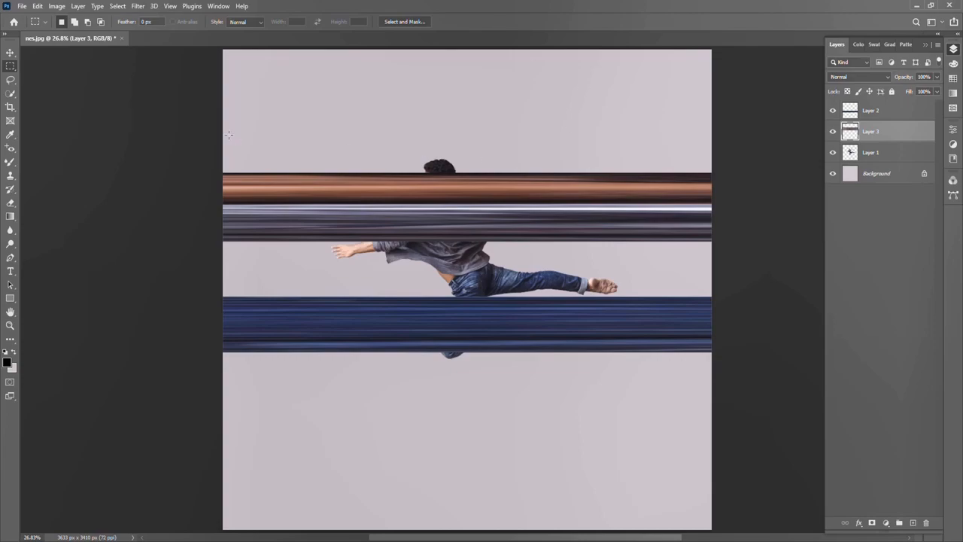
Move both color bands up near the canvas top, placing the blue band directly beneath the brown and grey one.
{"action": "left_click", "coordinate": [10, 53]}
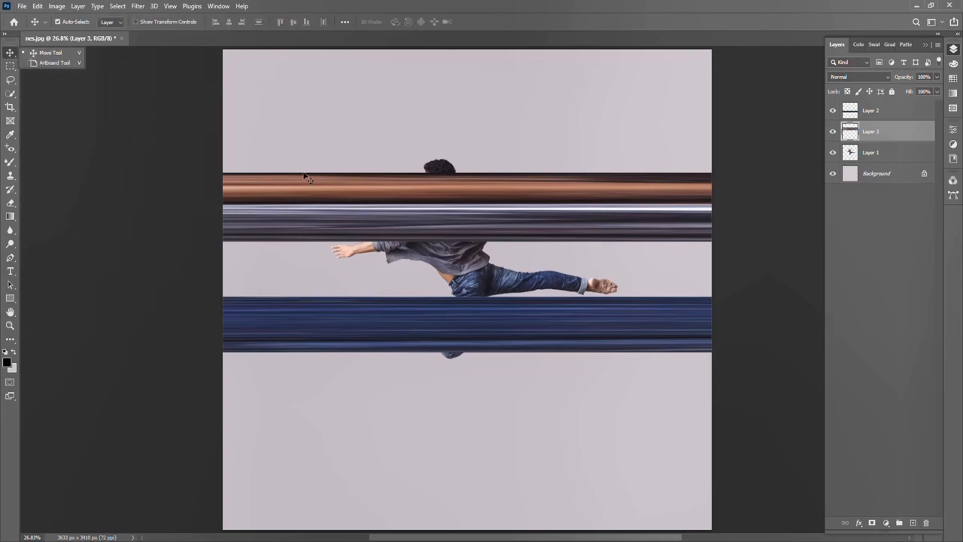
{"action": "left_click_drag", "start_coordinate": [436, 217], "coordinate": [442, 142]}
{"action": "left_click_drag", "start_coordinate": [461, 336], "coordinate": [462, 205]}
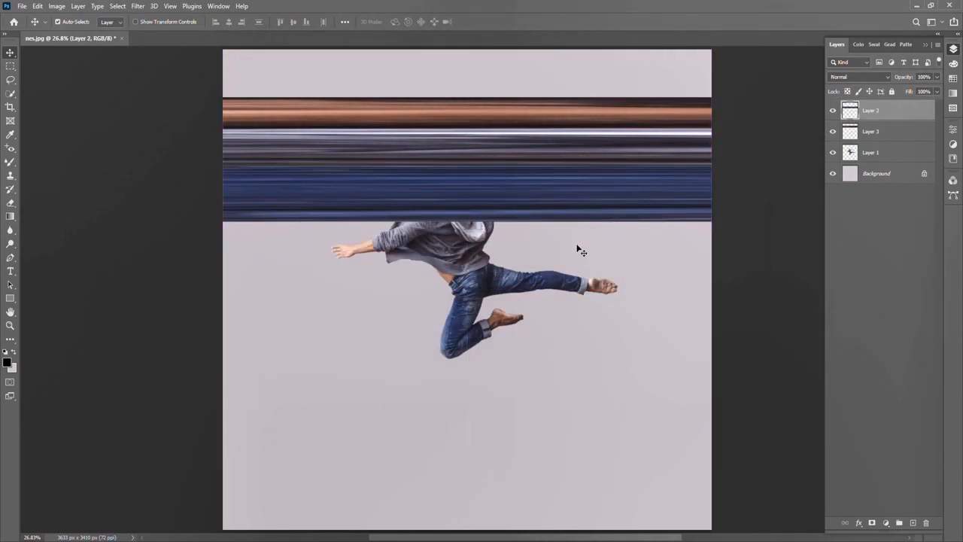
Merge the two band layers into one and place the man's layer above it.
{"action": "left_click", "coordinate": [894, 131], "text": "shift"}
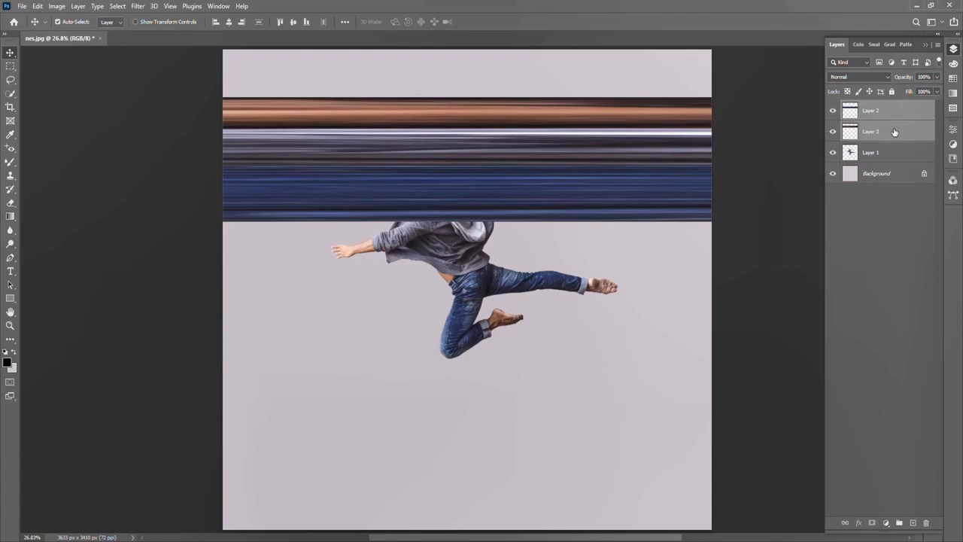
{"action": "key", "text": "ctrl+e"}
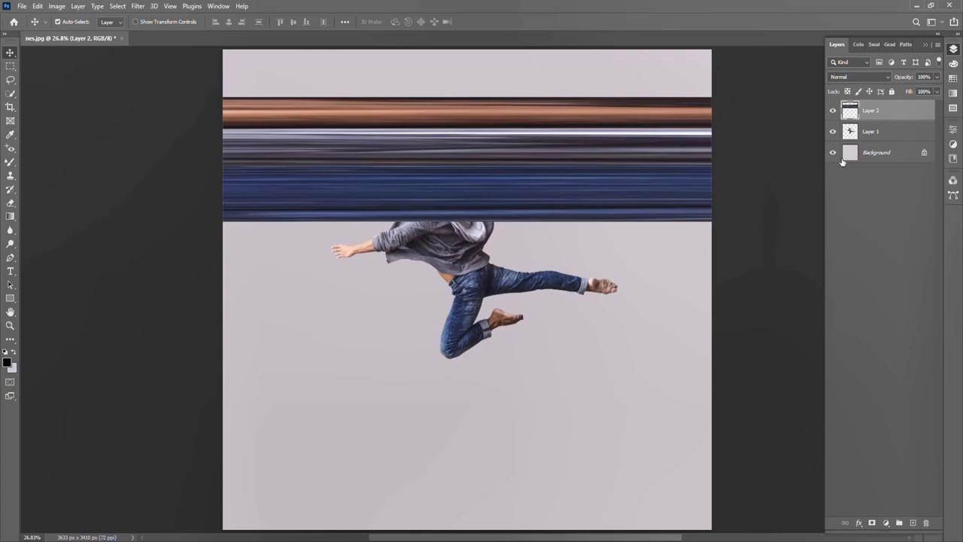
{"action": "left_click_drag", "start_coordinate": [877, 133], "coordinate": [879, 105]}
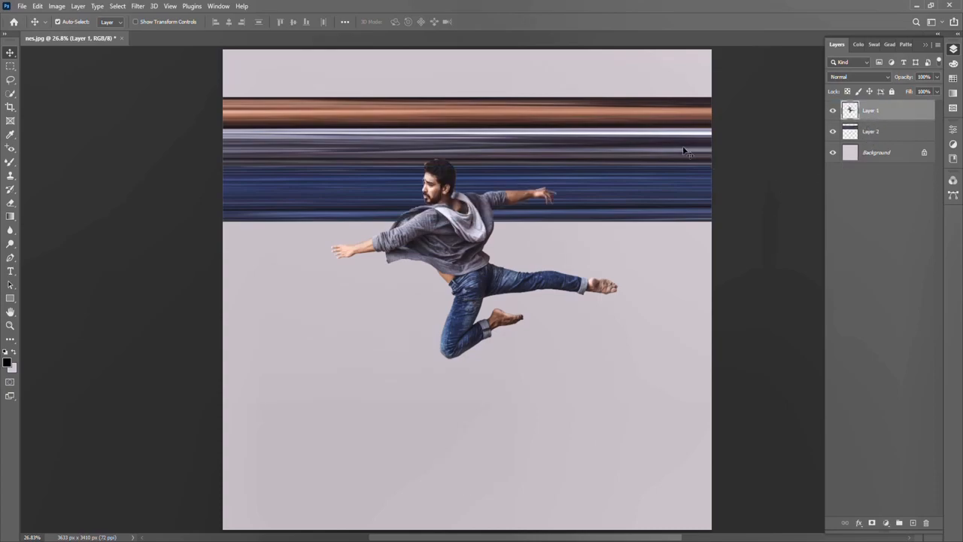
Apply the Polar Coordinates distort filter to the merged bands with the Rectangular to Polar option.
{"action": "left_click", "coordinate": [888, 132]}
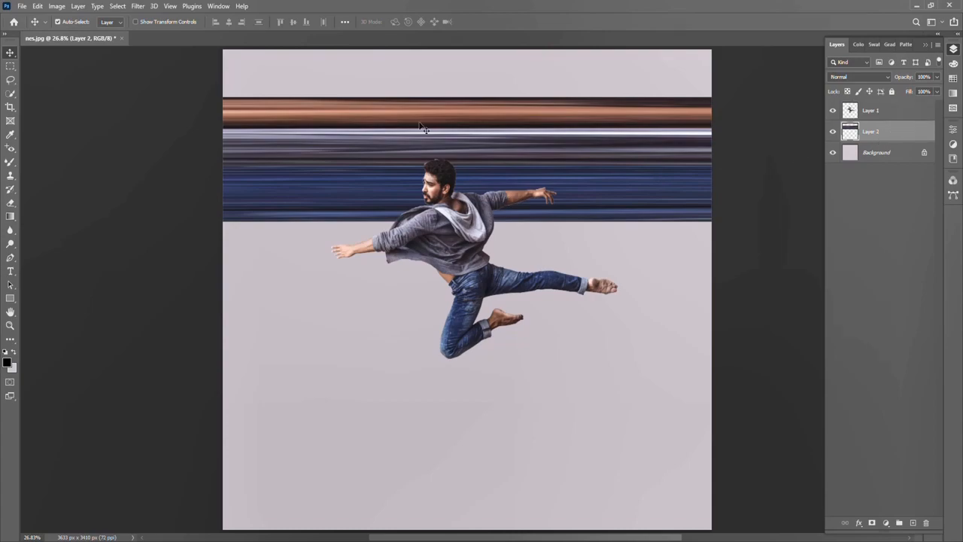
{"action": "left_click", "coordinate": [137, 6]}
{"action": "mouse_move", "coordinate": [237, 155]}
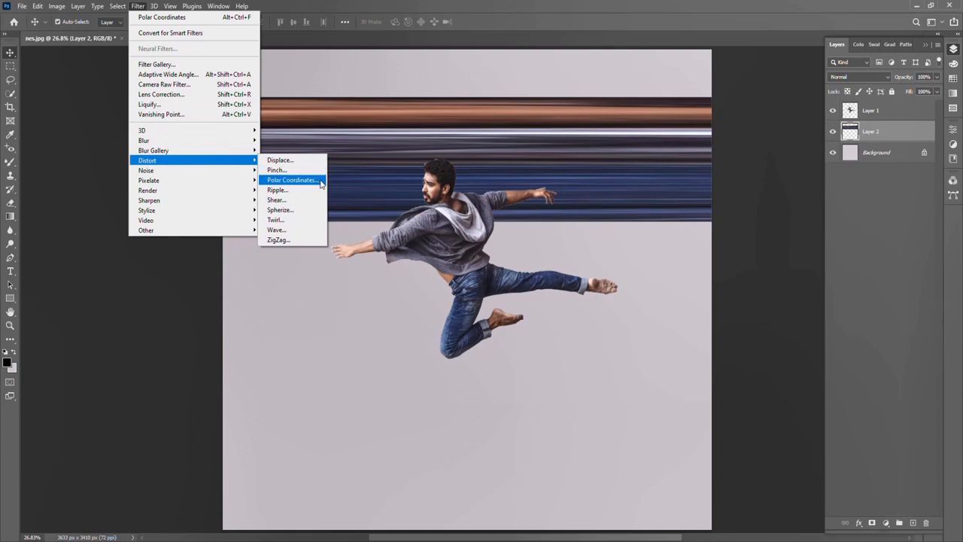
{"action": "left_click", "coordinate": [321, 180]}
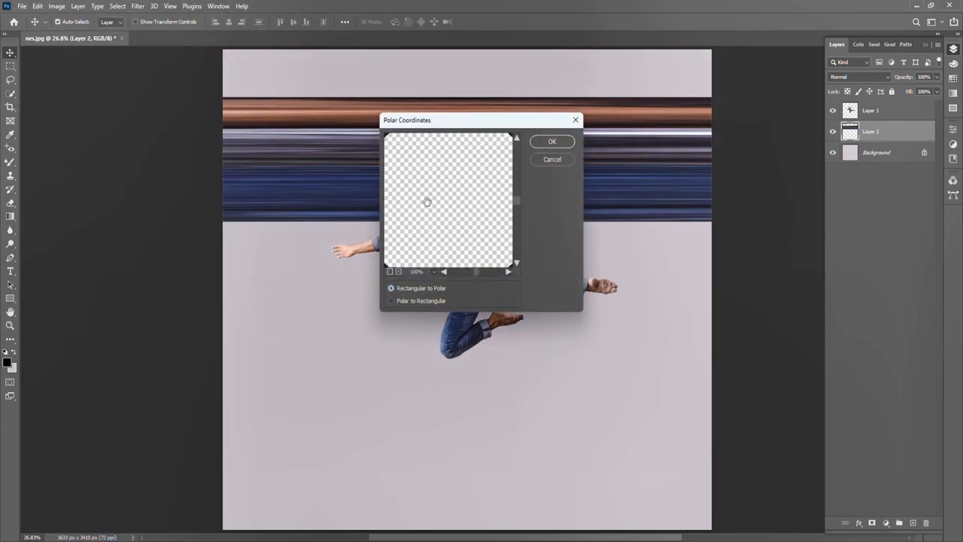
{"action": "left_click", "coordinate": [549, 143]}
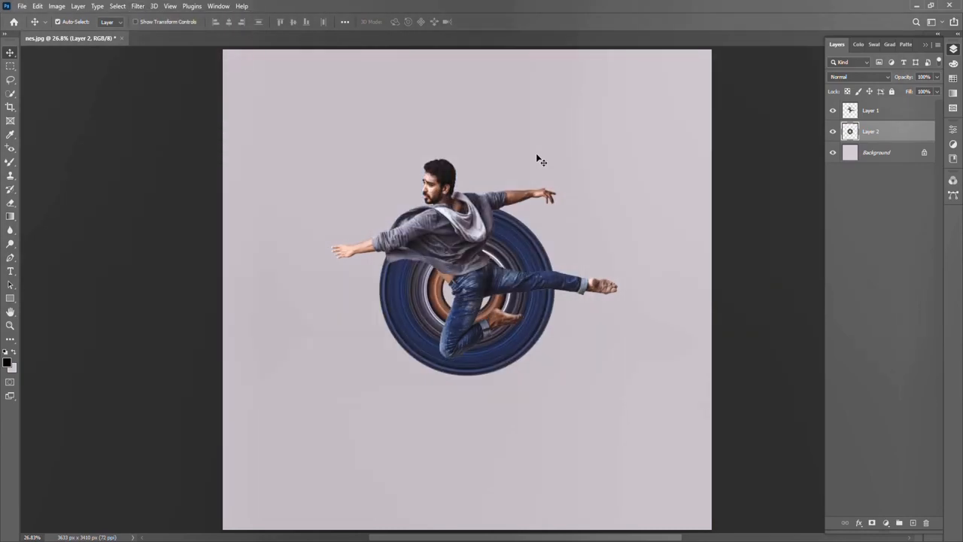
Scale the striped disc proportionally to about 136% and position it behind the man so its edge meets his outstretched hands.
{"action": "left_click_drag", "start_coordinate": [520, 255], "coordinate": [519, 230]}
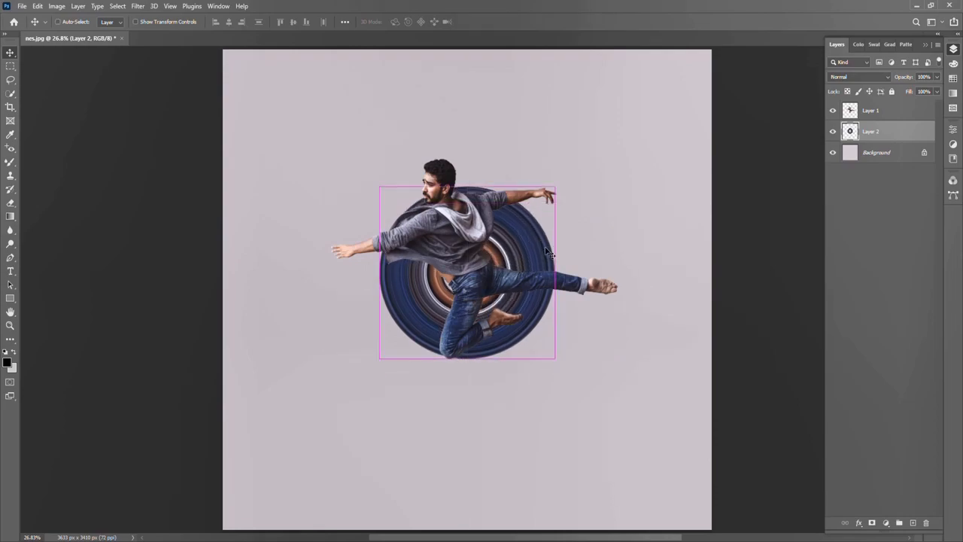
{"action": "key", "text": "ctrl+t"}
{"action": "left_click", "coordinate": [209, 24]}
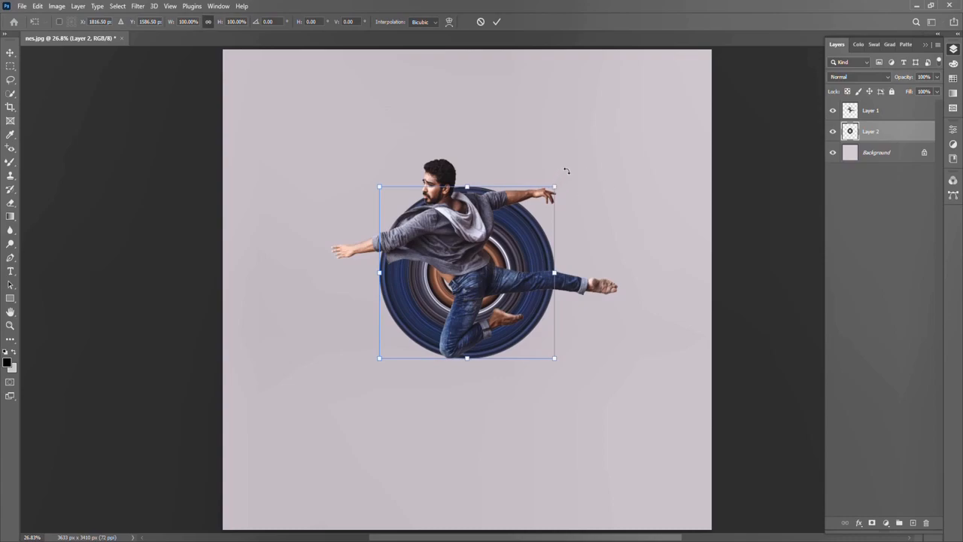
{"action": "left_click_drag", "start_coordinate": [557, 184], "coordinate": [603, 139]}
{"action": "left_click_drag", "start_coordinate": [558, 219], "coordinate": [522, 238]}
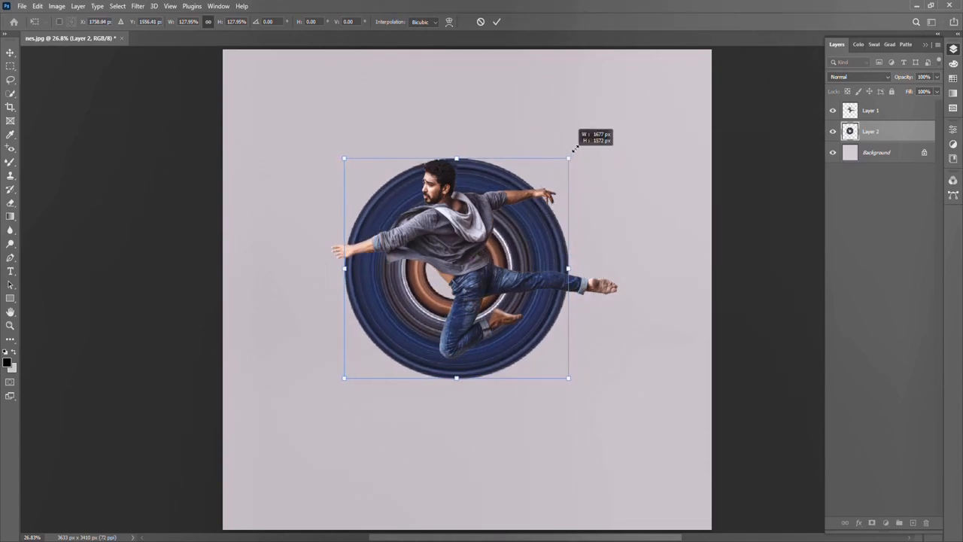
{"action": "left_click_drag", "start_coordinate": [571, 153], "coordinate": [593, 125]}
{"action": "left_click_drag", "start_coordinate": [556, 203], "coordinate": [538, 235]}
{"action": "left_click_drag", "start_coordinate": [581, 145], "coordinate": [575, 150]}
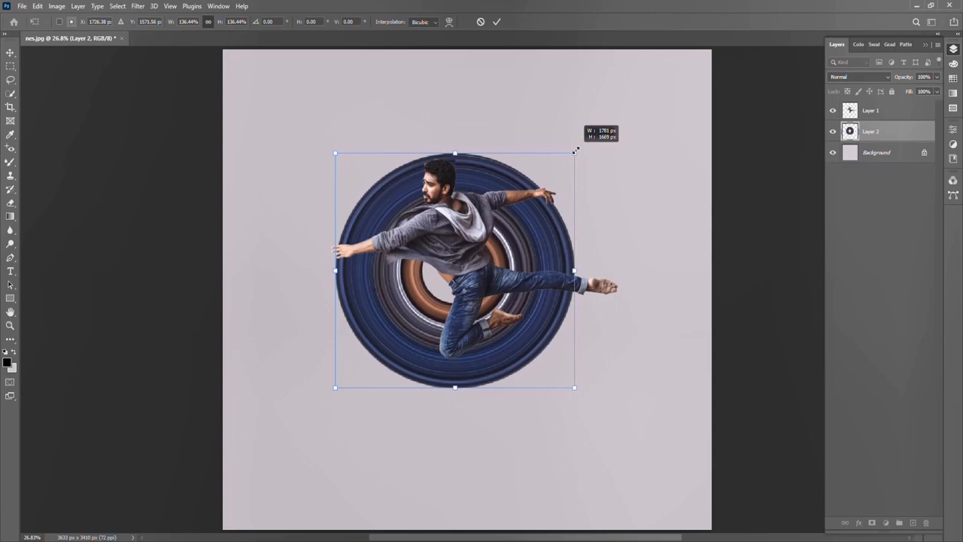
{"action": "left_click_drag", "start_coordinate": [575, 151], "coordinate": [575, 150]}
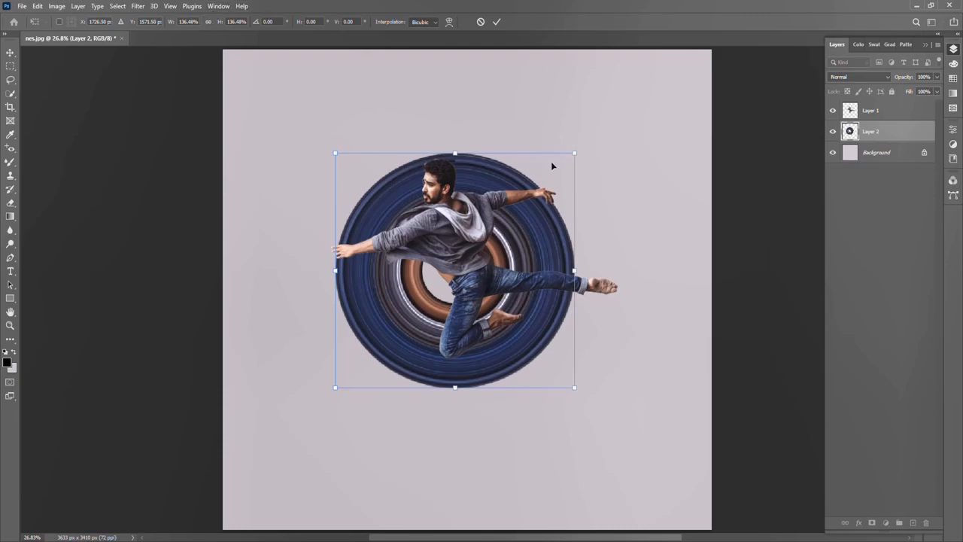
{"action": "left_click_drag", "start_coordinate": [575, 152], "coordinate": [541, 181]}
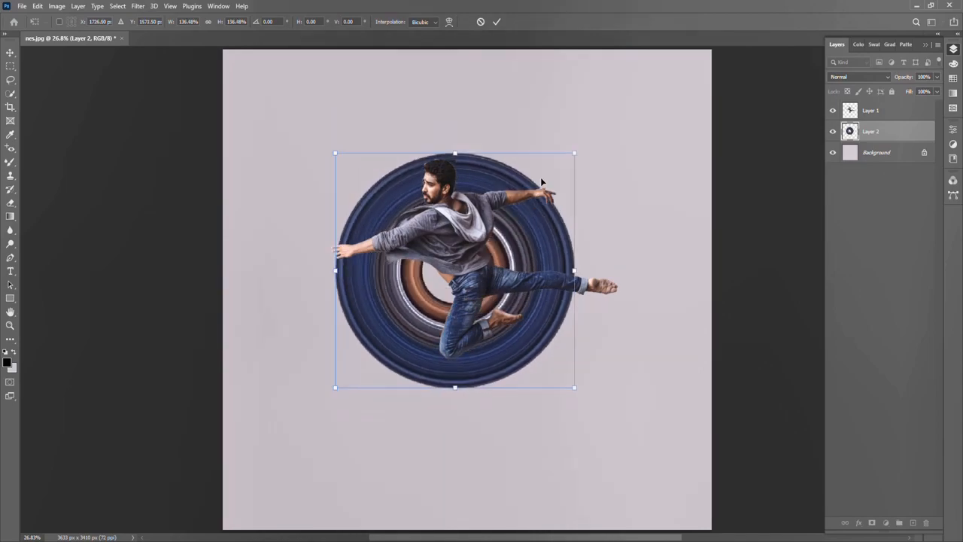
{"action": "left_click", "coordinate": [496, 22]}
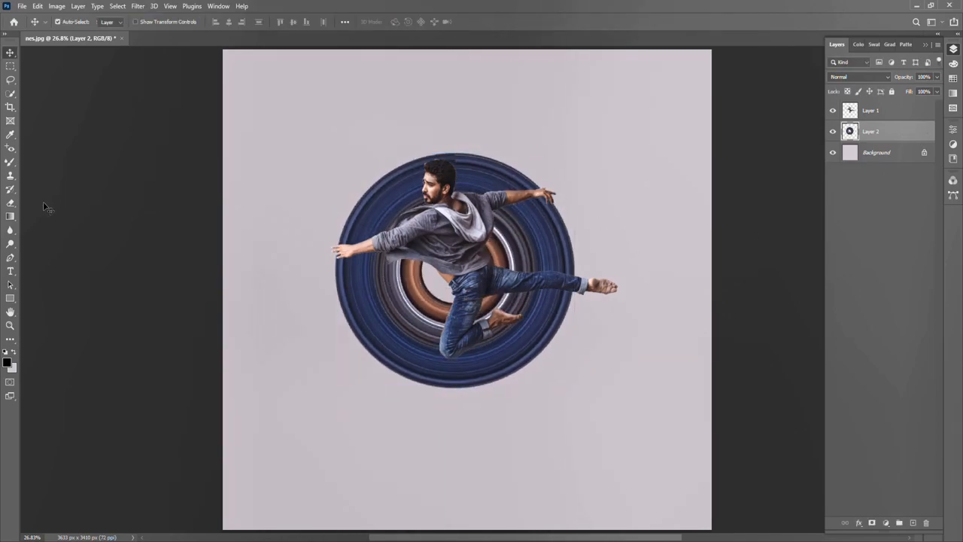
Erase the part of the striped disc above the man's arms and shoulders with the Eraser tool.
{"action": "scroll", "coordinate": [434, 241], "scroll_direction": "up", "scroll_amount": 3}
{"action": "scroll", "coordinate": [434, 241], "scroll_direction": "up", "scroll_amount": 2}
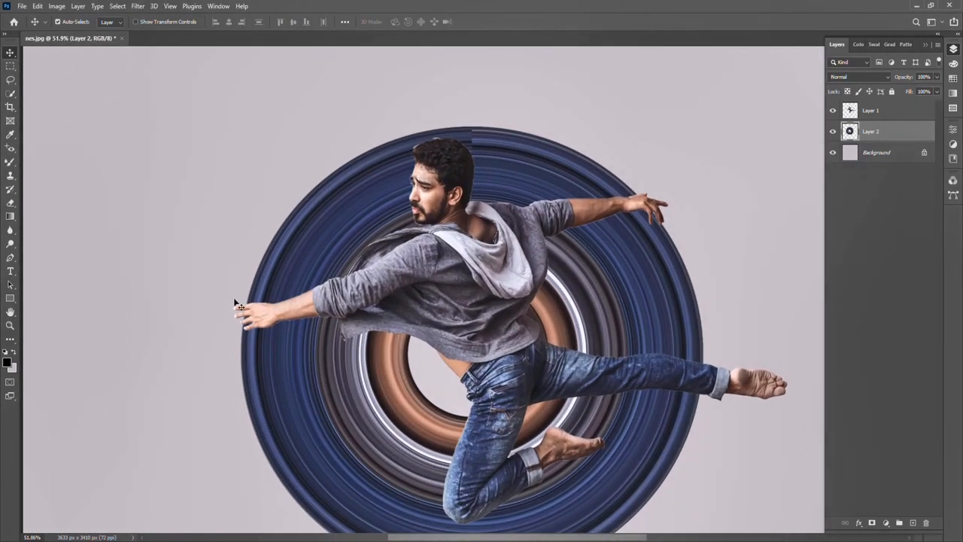
{"action": "left_click", "coordinate": [11, 202]}
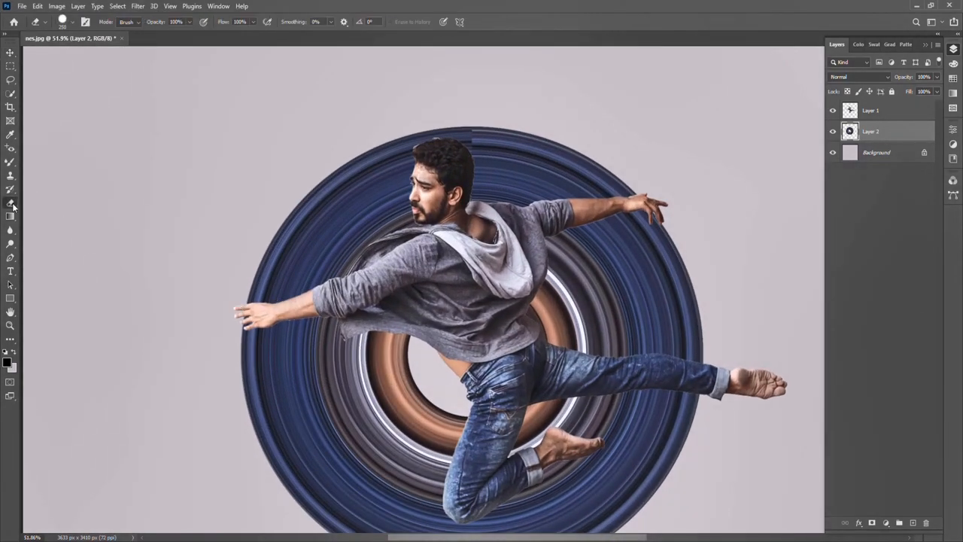
{"action": "mouse_move", "coordinate": [262, 258]}
{"action": "left_mouse_down"}
{"action": "mouse_move", "coordinate": [256, 279]}
{"action": "mouse_move", "coordinate": [401, 228]}
{"action": "mouse_move", "coordinate": [453, 187]}
{"action": "mouse_move", "coordinate": [454, 146]}
{"action": "mouse_move", "coordinate": [343, 213]}
{"action": "mouse_move", "coordinate": [237, 234]}
{"action": "mouse_move", "coordinate": [500, 129]}
{"action": "mouse_move", "coordinate": [442, 142]}
{"action": "mouse_move", "coordinate": [546, 143]}
{"action": "mouse_move", "coordinate": [493, 159]}
{"action": "mouse_move", "coordinate": [506, 178]}
{"action": "mouse_move", "coordinate": [628, 172]}
{"action": "left_mouse_up"}
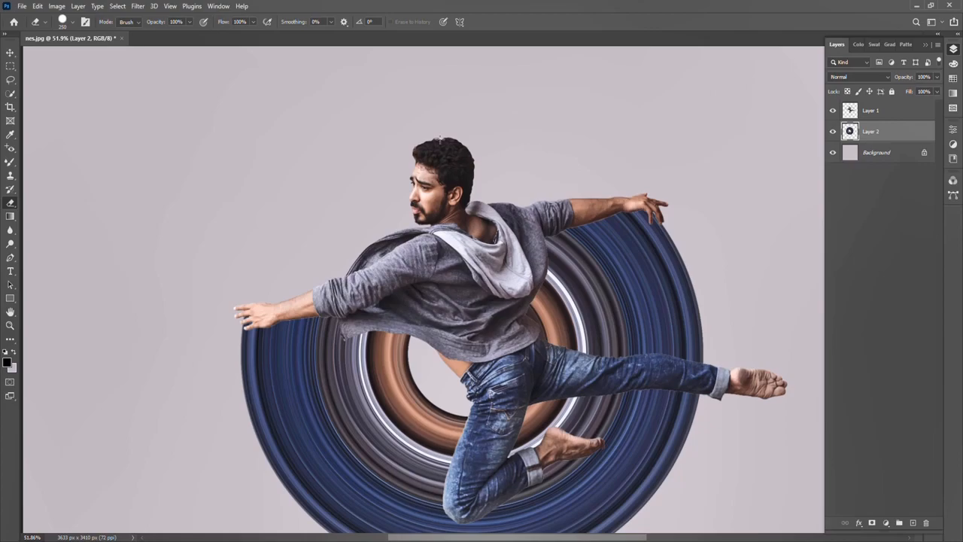
Add a drop shadow to the man's layer with a 112° angle, 40 px distance, 15% spread and 7 px size.
{"action": "left_click", "coordinate": [896, 110]}
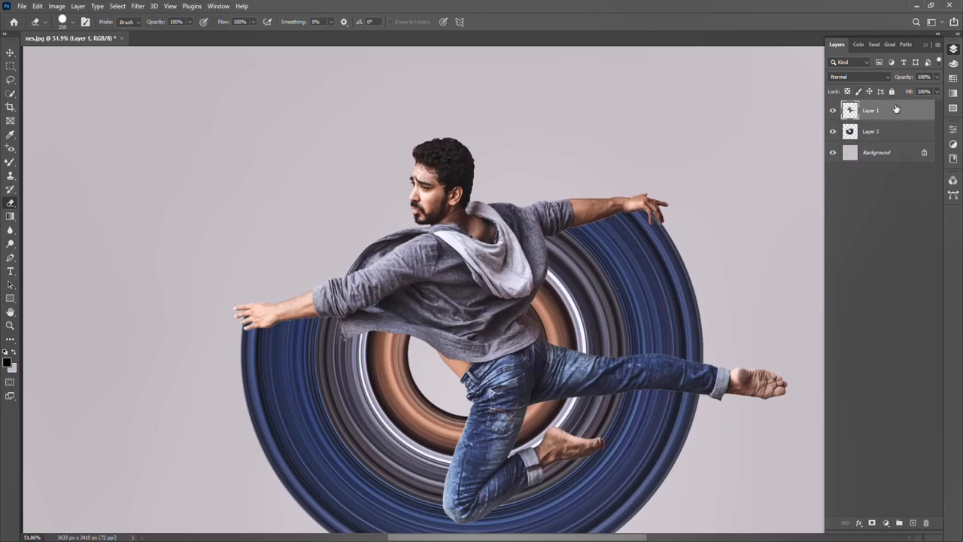
{"action": "key", "text": "ctrl+0"}
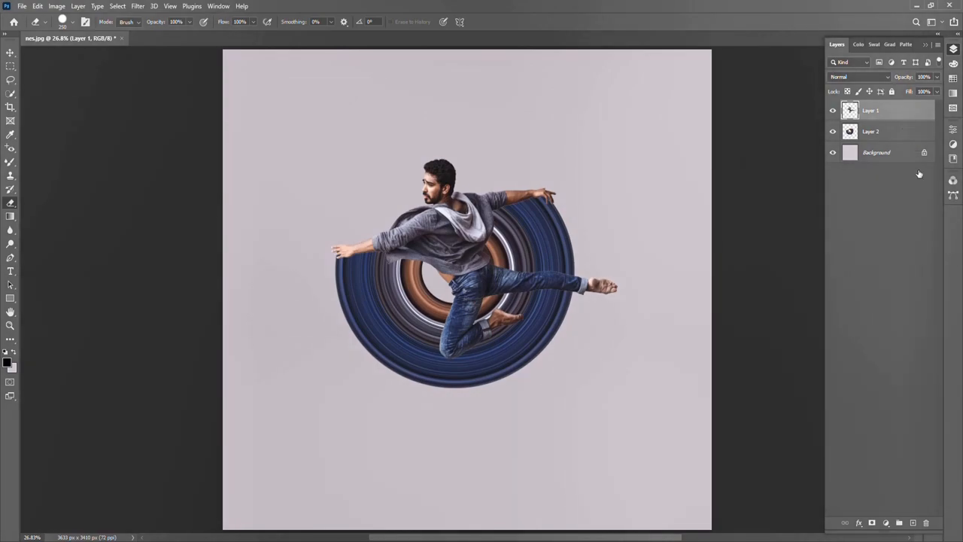
{"action": "left_click", "coordinate": [860, 523]}
{"action": "key", "text": "Escape"}
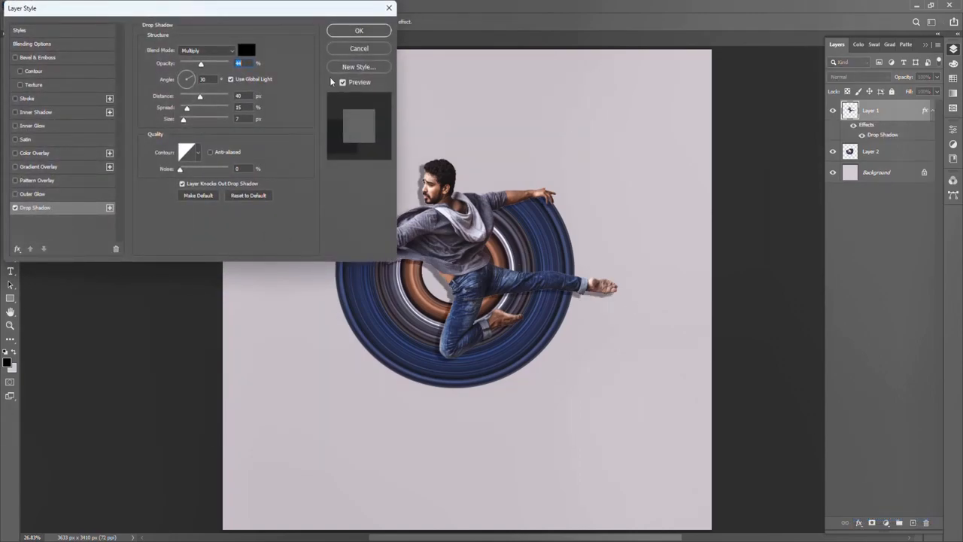
{"action": "left_click_drag", "start_coordinate": [183, 83], "coordinate": [184, 73]}
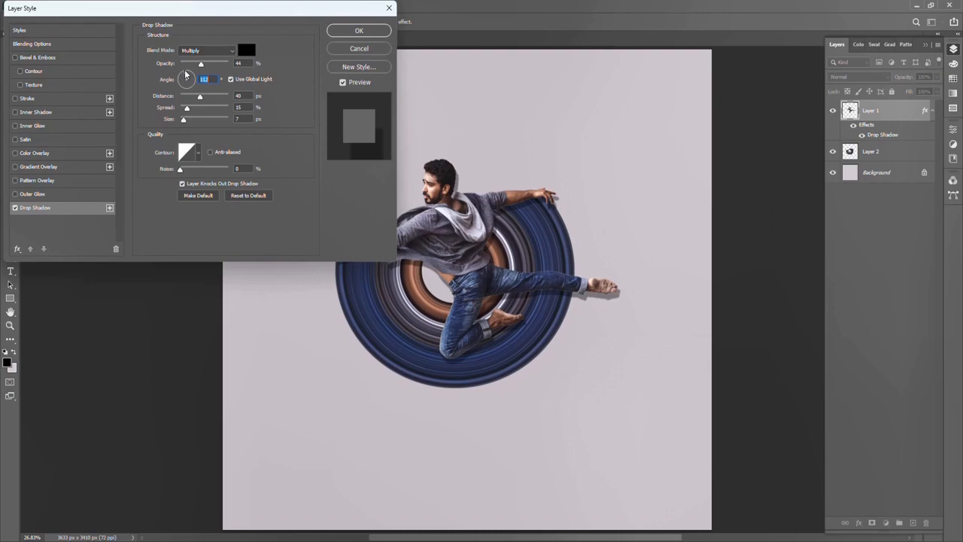
{"action": "left_click", "coordinate": [377, 33]}
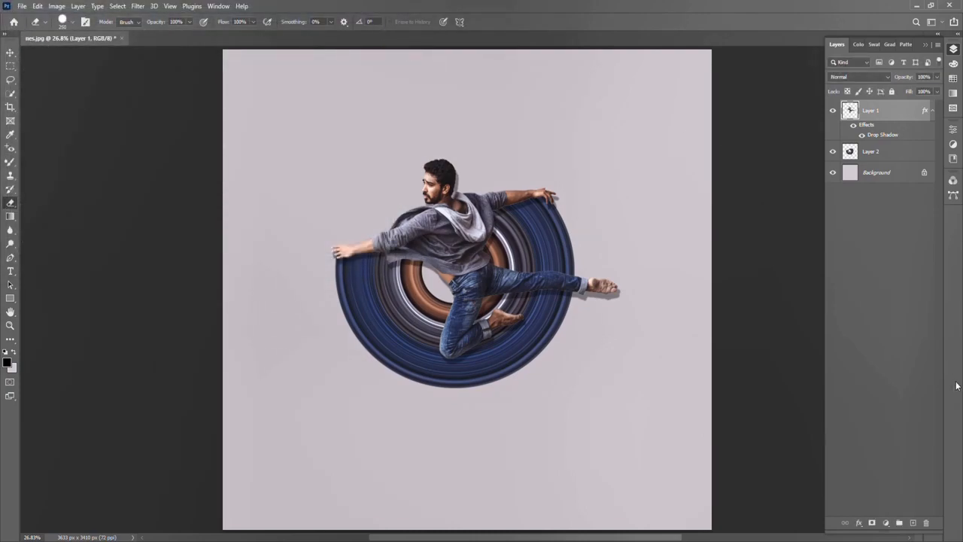
Create a new layer on top and paint a single solid black 400 px dot in the empty area above the man's outstretched arm.
{"action": "left_click", "coordinate": [912, 522]}
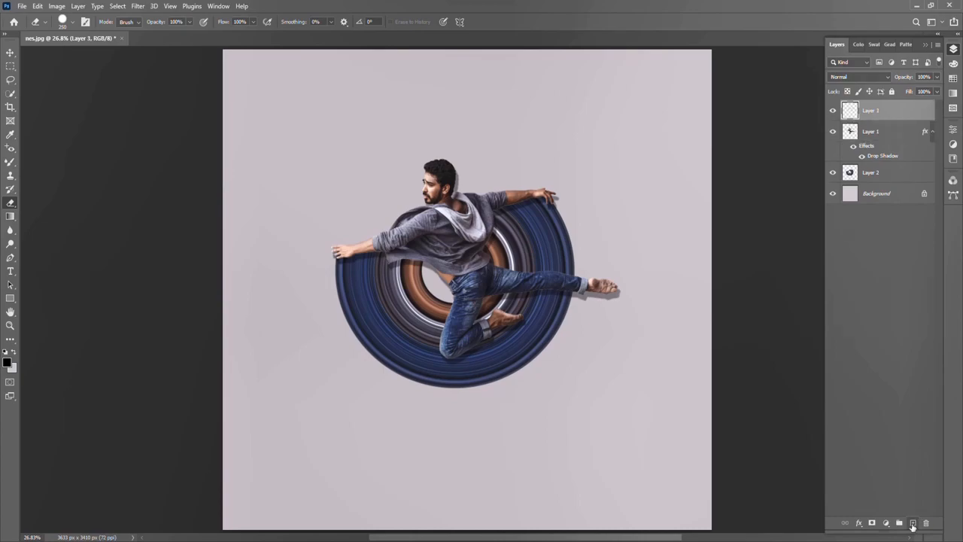
{"action": "left_click", "coordinate": [9, 160]}
{"action": "left_click", "coordinate": [301, 107]}
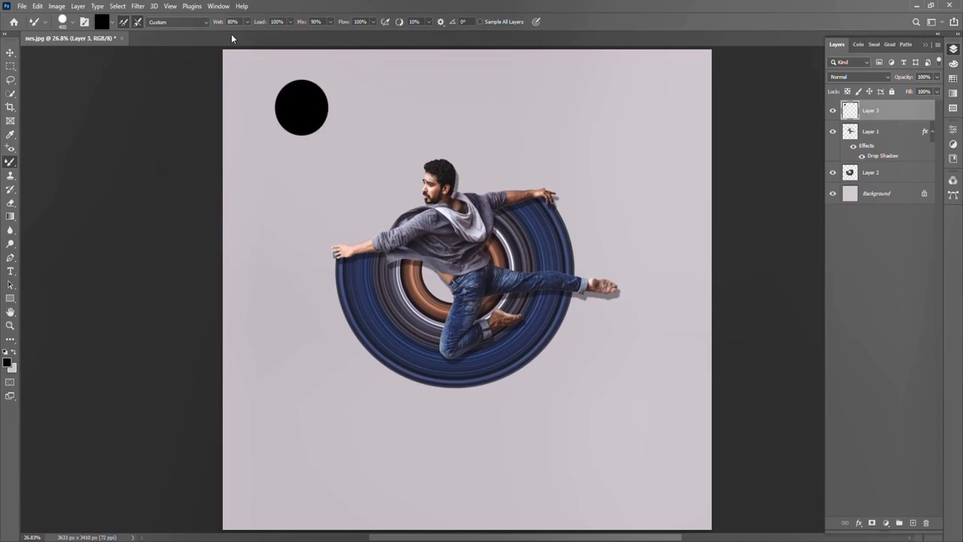
Apply a Gaussian Blur with a radius of about 58 pixels to the black dot.
{"action": "left_click", "coordinate": [136, 6]}
{"action": "mouse_move", "coordinate": [194, 142]}
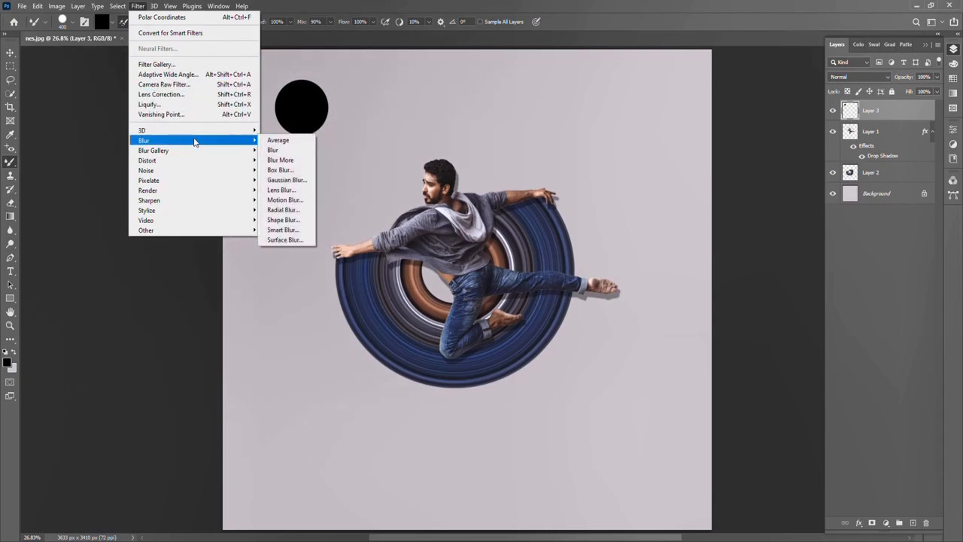
{"action": "left_click", "coordinate": [287, 180]}
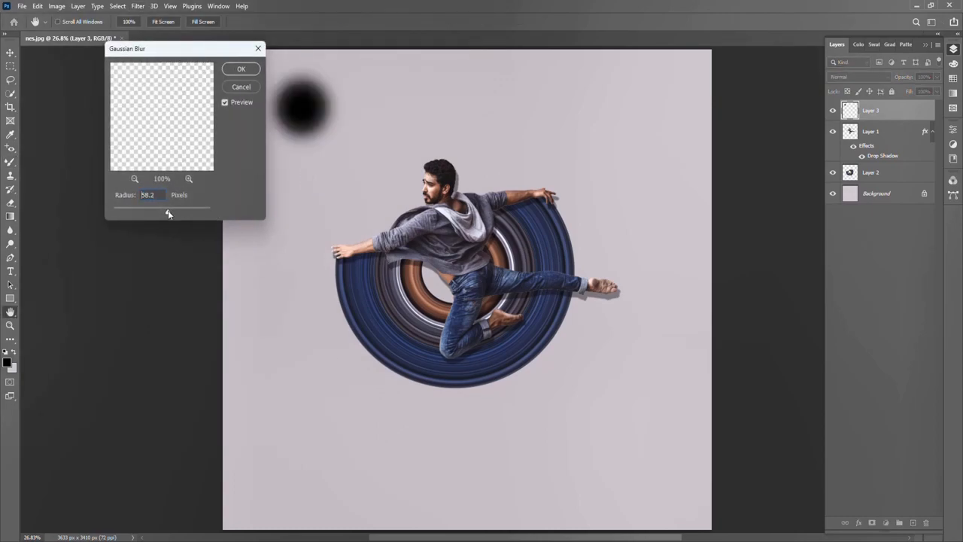
{"action": "left_click", "coordinate": [254, 69]}
{"action": "key", "text": "b"}
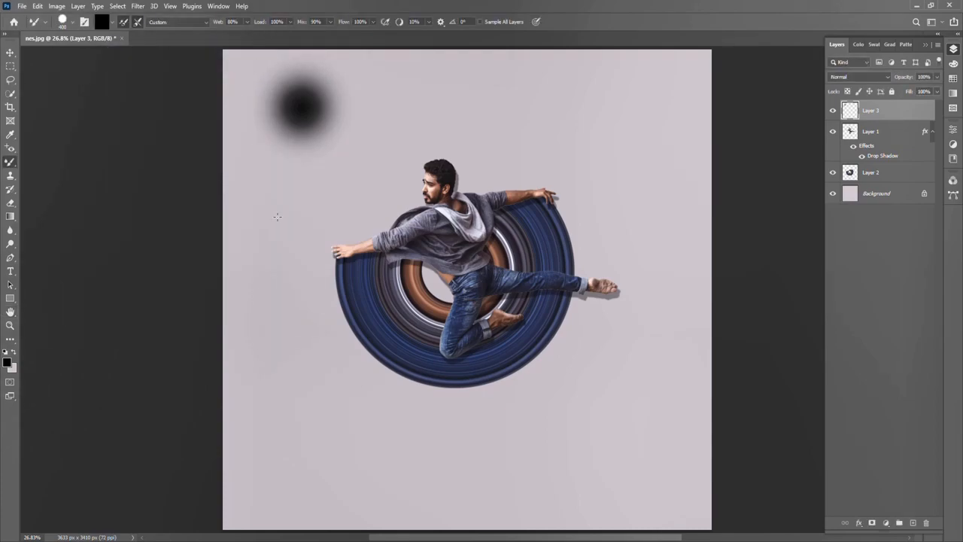
Transform the blurred dot into a wide, flat ellipse at about 177% width and 24% height.
{"action": "key", "text": "ctrl+t"}
{"action": "left_click_drag", "start_coordinate": [314, 96], "coordinate": [443, 148]}
{"action": "left_click_drag", "start_coordinate": [346, 89], "coordinate": [340, 178]}
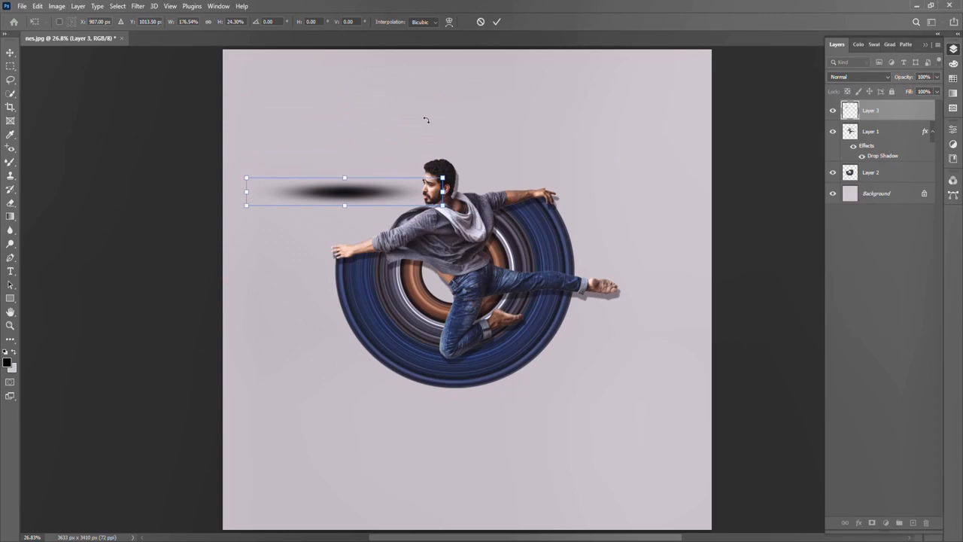
{"action": "left_click", "coordinate": [497, 21]}
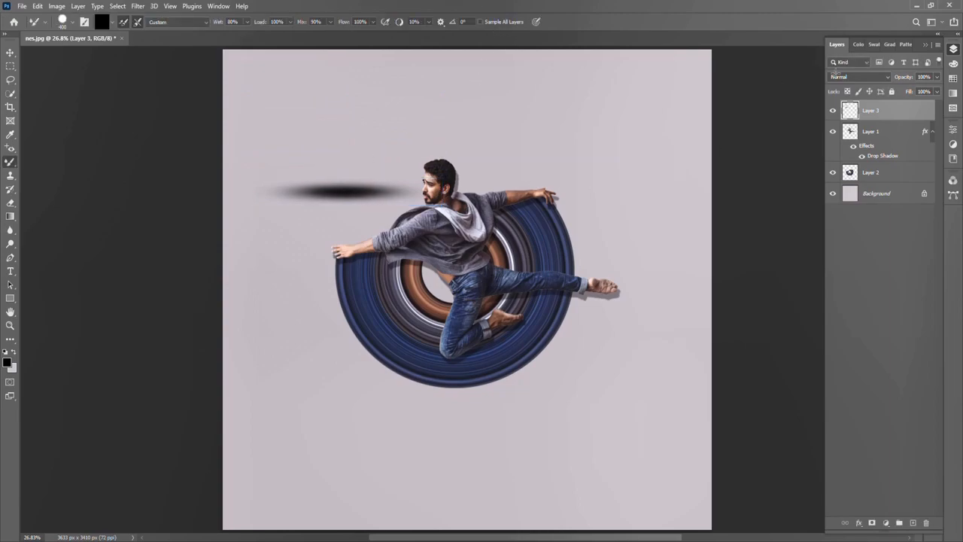
Place the ellipse's layer beneath the striped disc's layer and position the ellipse under the disc's lowest edge as a ground shadow.
{"action": "left_click_drag", "start_coordinate": [889, 174], "coordinate": [888, 182]}
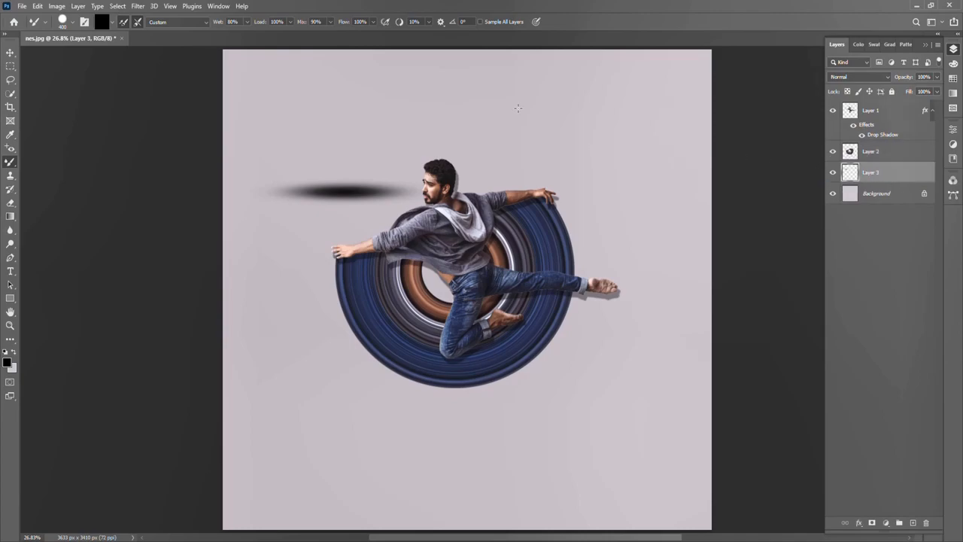
{"action": "left_click", "coordinate": [10, 51]}
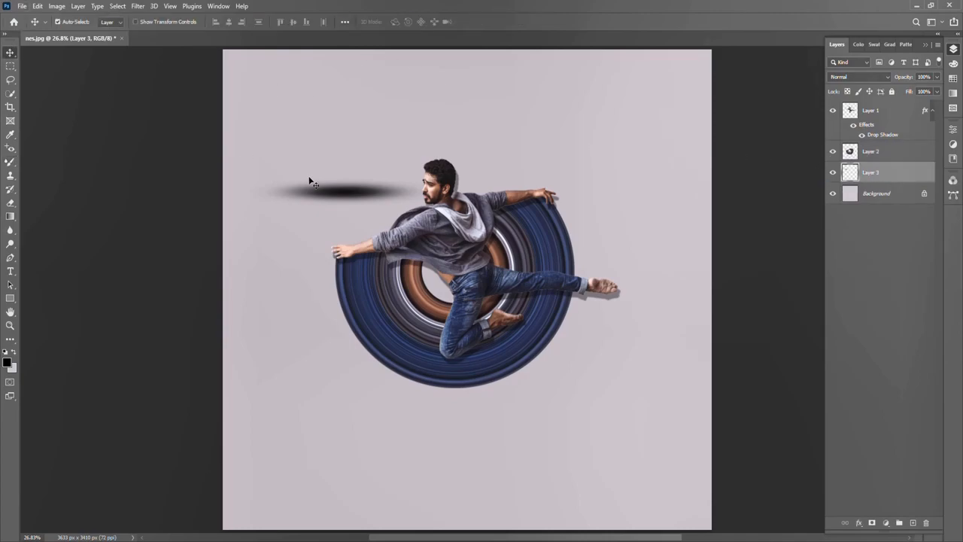
{"action": "left_click_drag", "start_coordinate": [353, 193], "coordinate": [462, 388]}
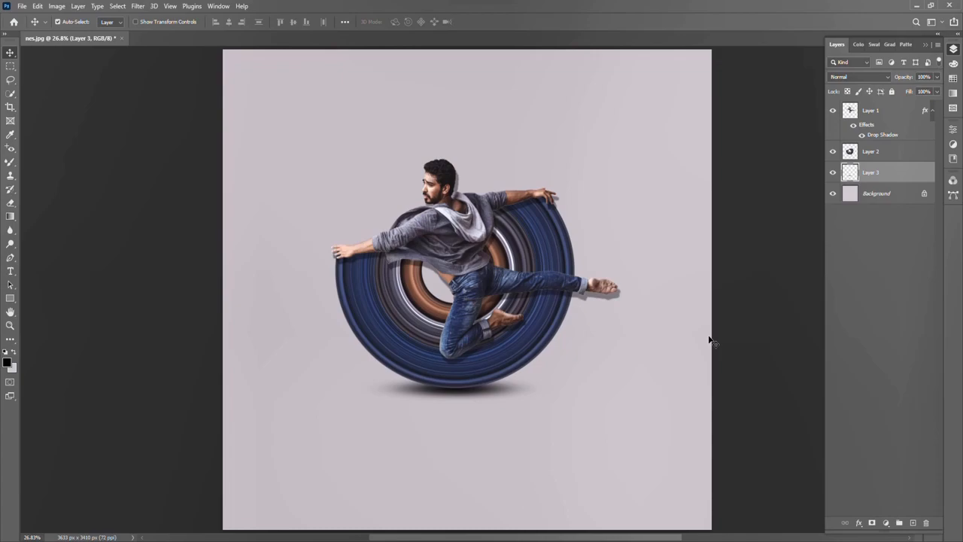
Examine the composition up close and review the drop shadow settings of the man's layer.
{"action": "scroll", "coordinate": [466, 186], "scroll_direction": "up", "scroll_amount": 5}
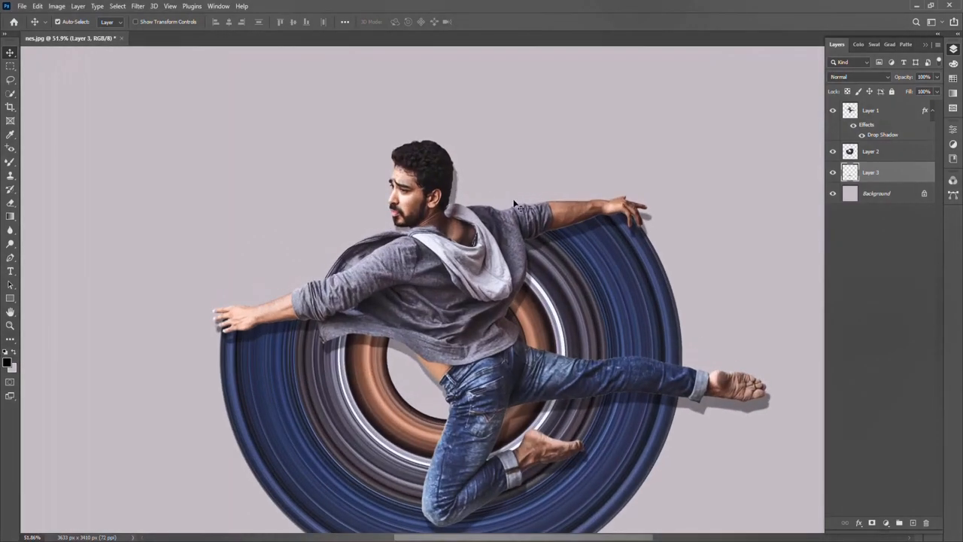
{"action": "scroll", "coordinate": [556, 238], "scroll_direction": "down", "scroll_amount": 3}
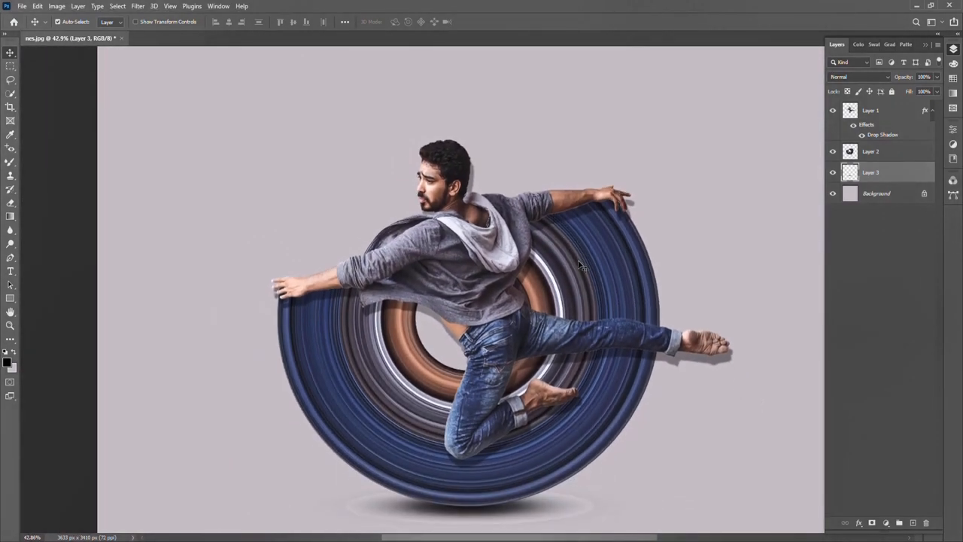
{"action": "scroll", "coordinate": [579, 265], "scroll_direction": "down", "scroll_amount": 1}
{"action": "left_click", "coordinate": [919, 138]}
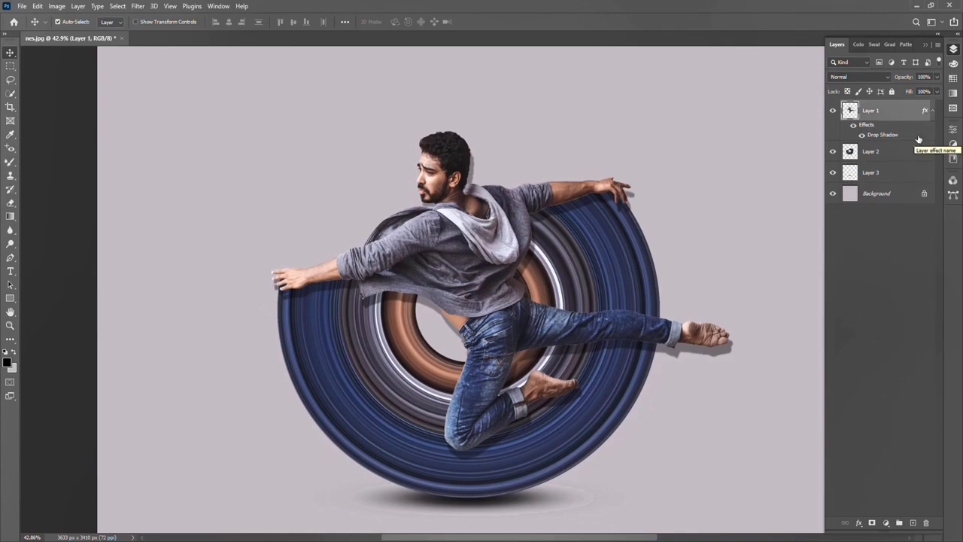
{"action": "double_click", "coordinate": [872, 136]}
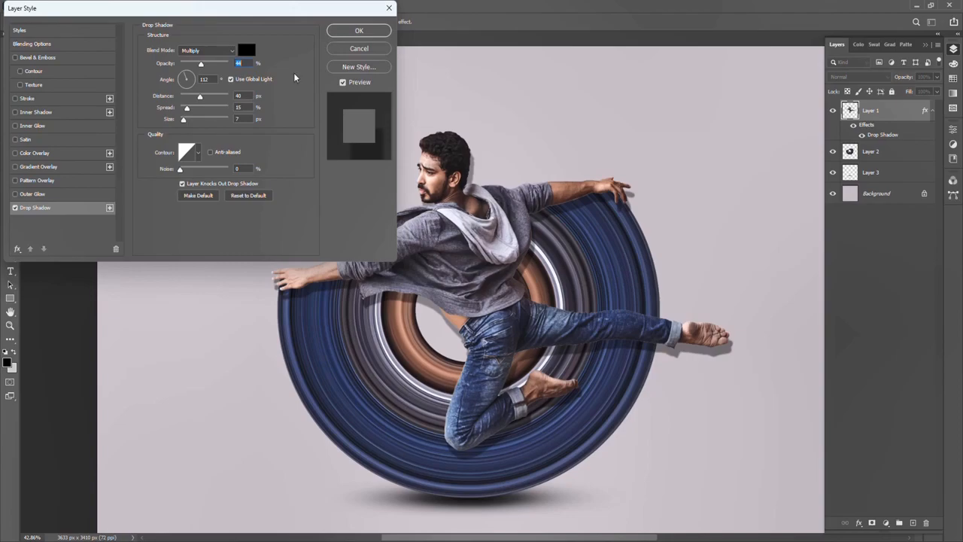
{"action": "left_click", "coordinate": [348, 30]}
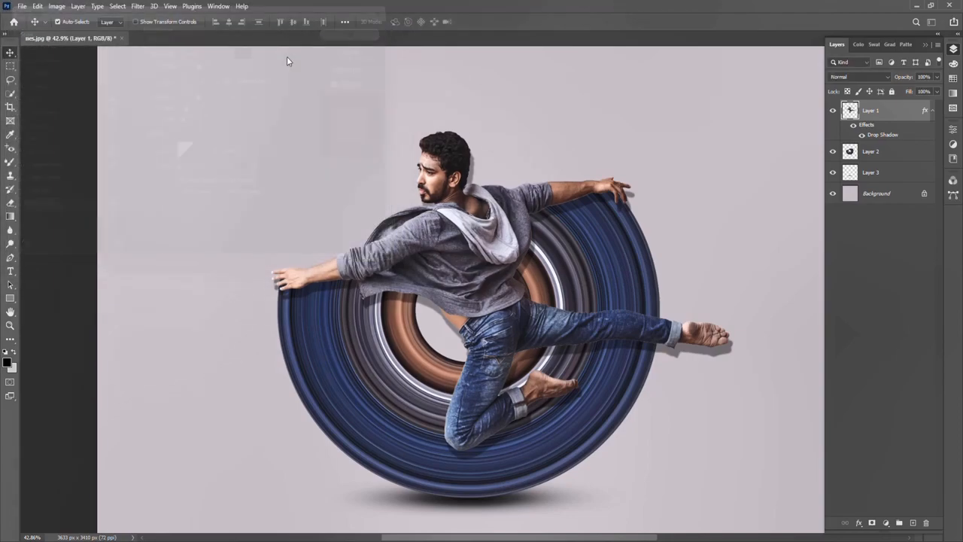
Sample the backdrop colour #c4bdc4 as the foreground colour and paint over the shadow beside the man's head and neck.
{"action": "left_click", "coordinate": [9, 364]}
{"action": "left_click", "coordinate": [542, 122]}
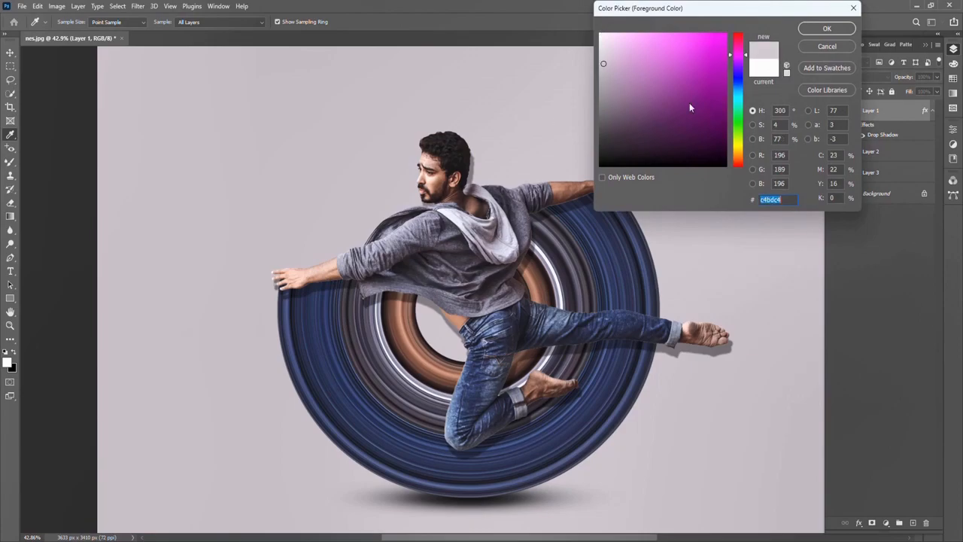
{"action": "left_click", "coordinate": [826, 28]}
{"action": "mouse_move", "coordinate": [441, 126]}
{"action": "left_mouse_down"}
{"action": "mouse_move", "coordinate": [456, 192]}
{"action": "mouse_move", "coordinate": [479, 202]}
{"action": "left_mouse_up"}
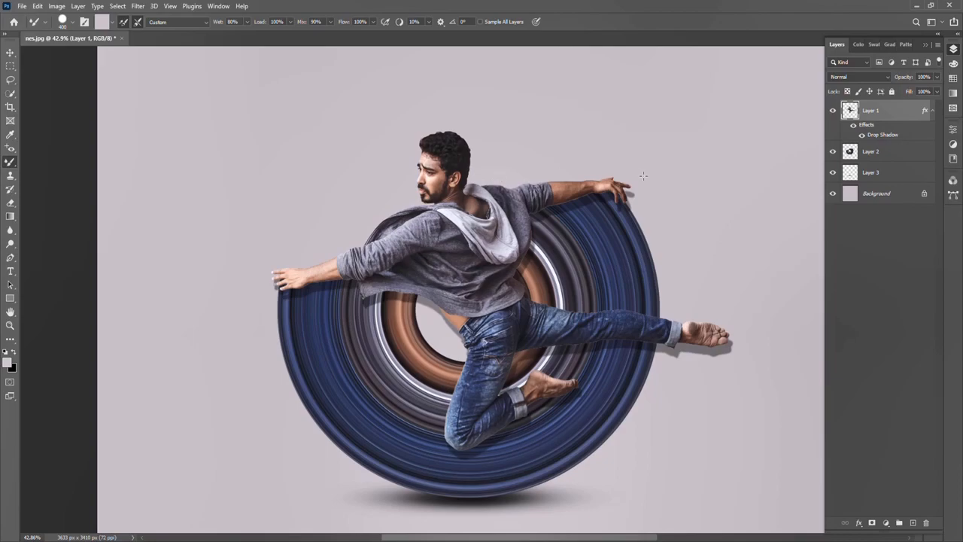
{"action": "key", "text": "ctrl+0"}
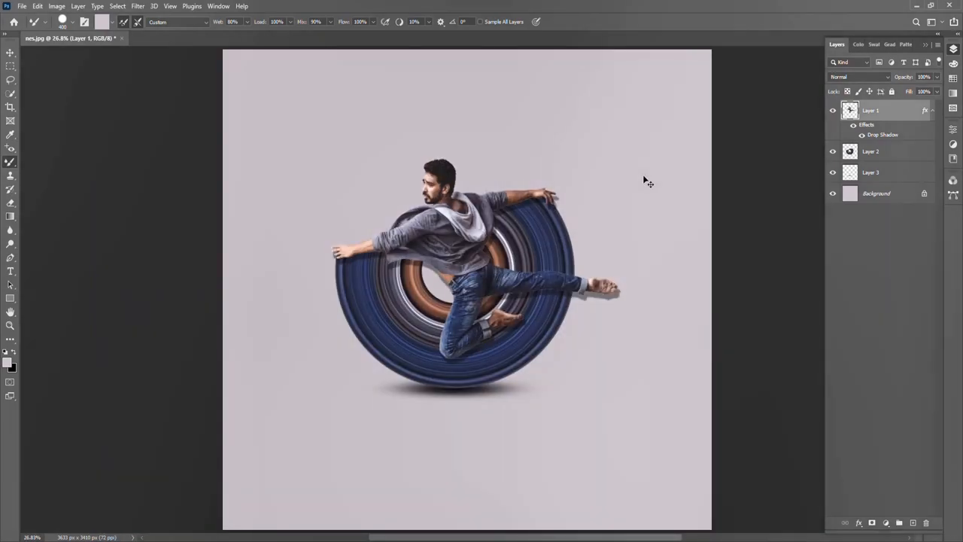
{"action": "key", "text": "v"}
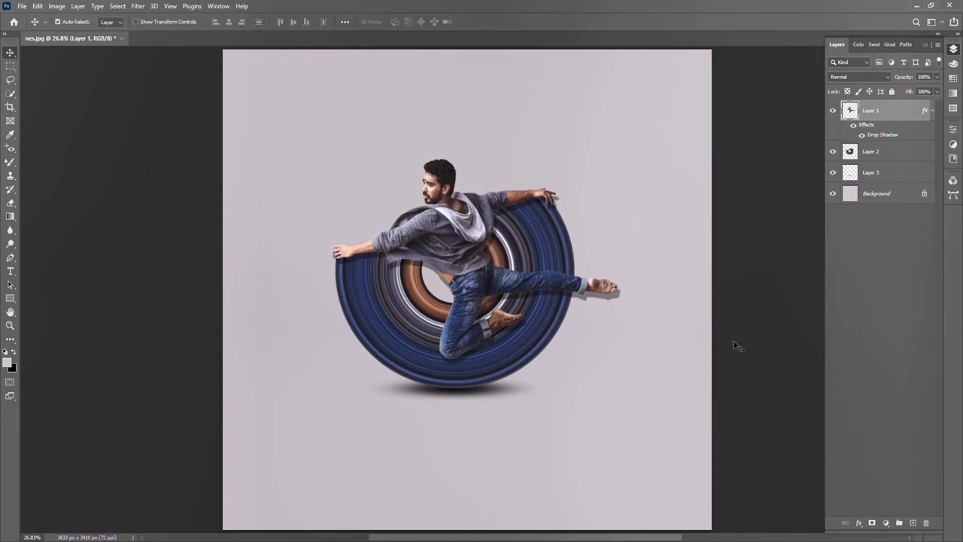